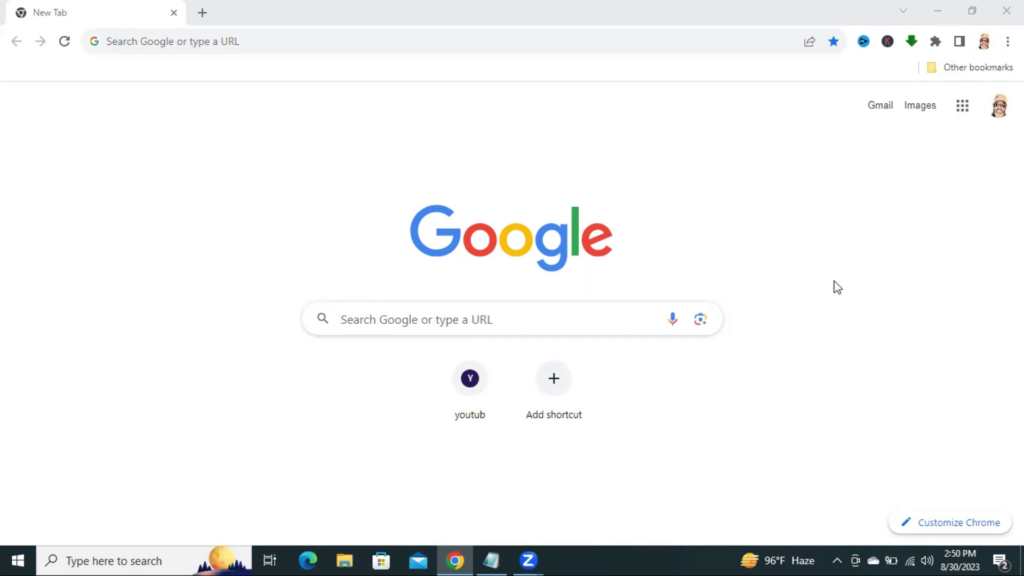
- Enter chrome://flags in the address bar to load the Experiments page
click(235, 45)
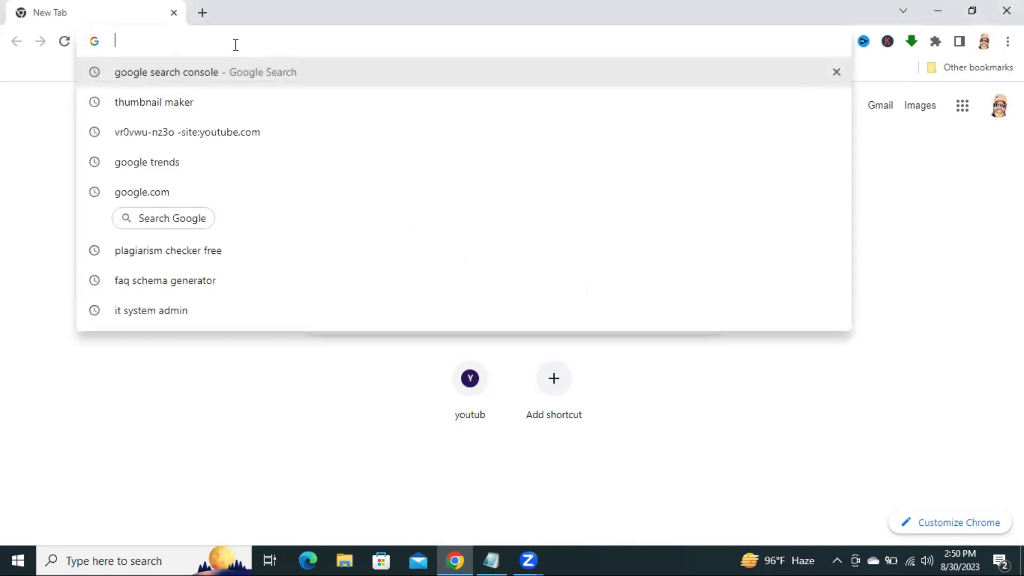
text(c)
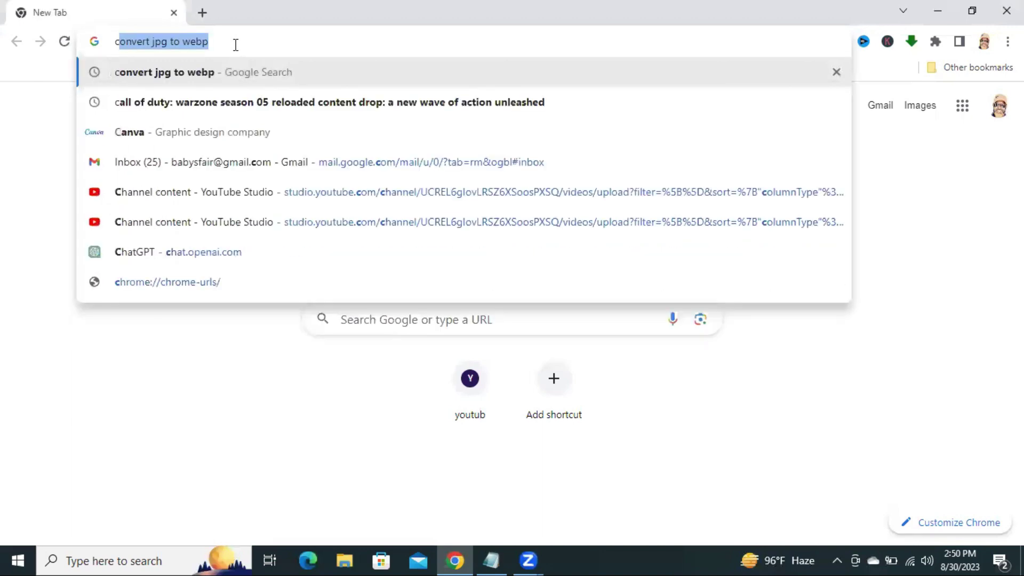
text(hrome://)
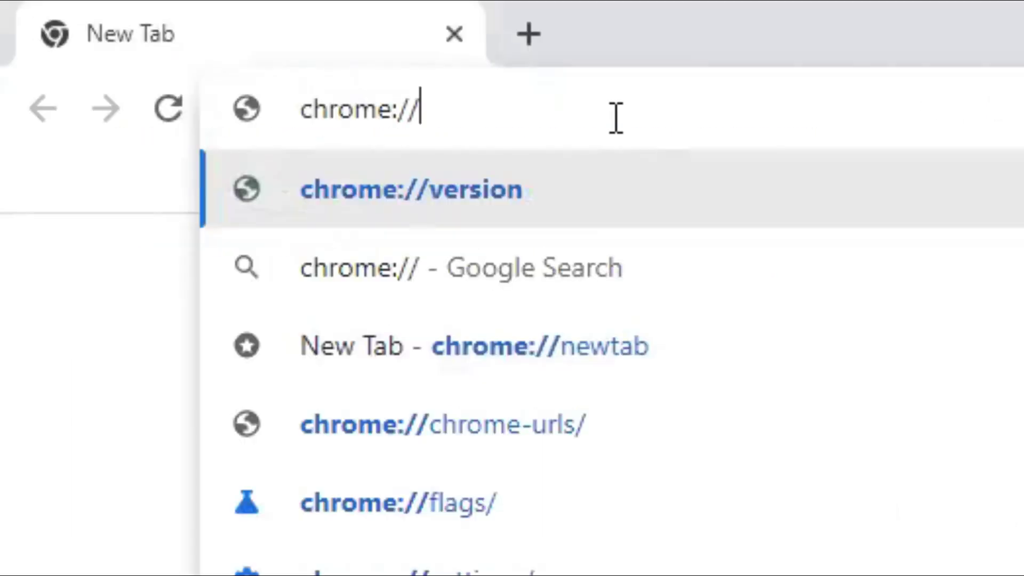
text(fl)
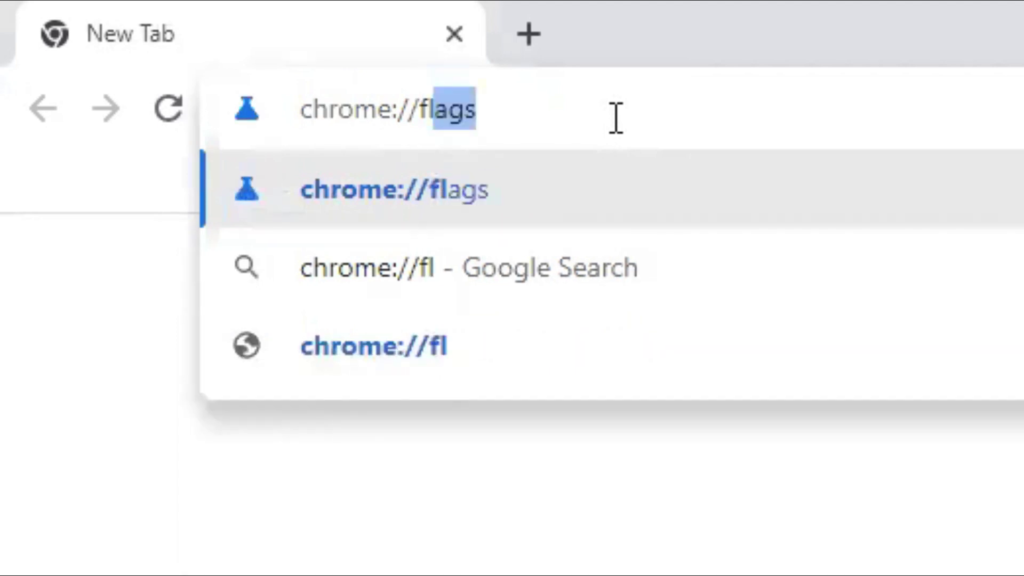
text(ags)
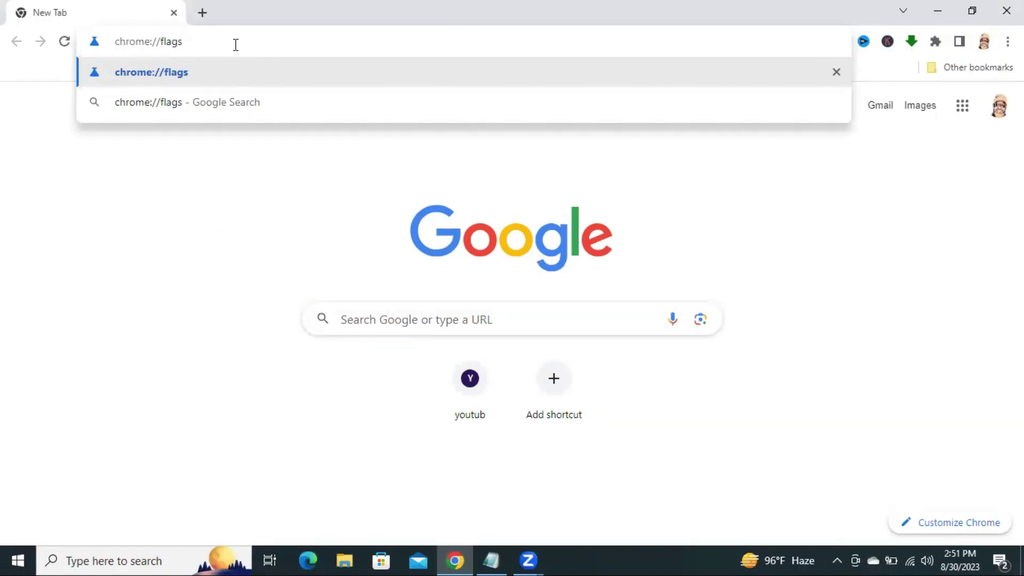
key(Return)
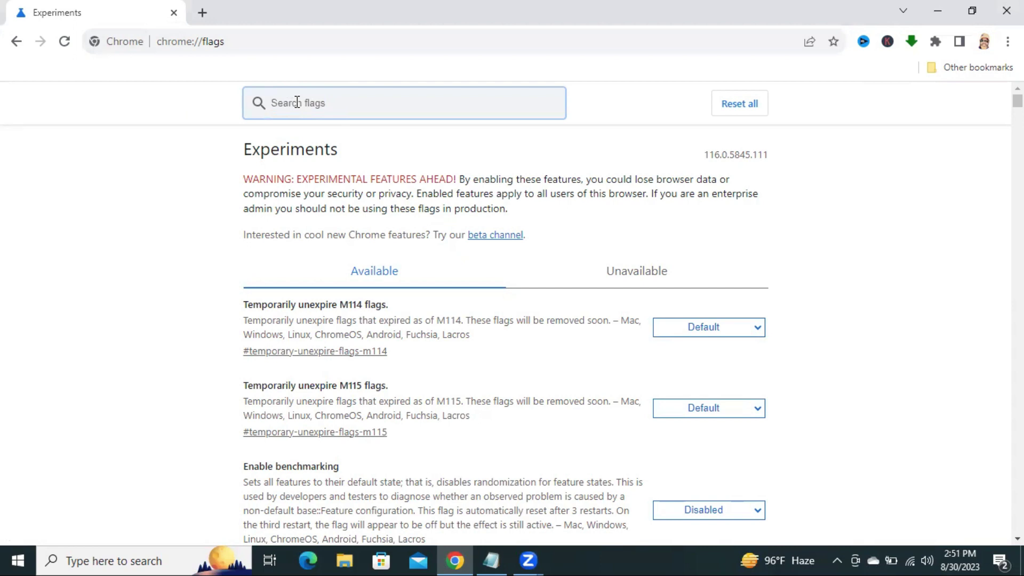
- Search the flags for 'parallel downloading', set it to Enabled and relaunch Chrome
text(p)
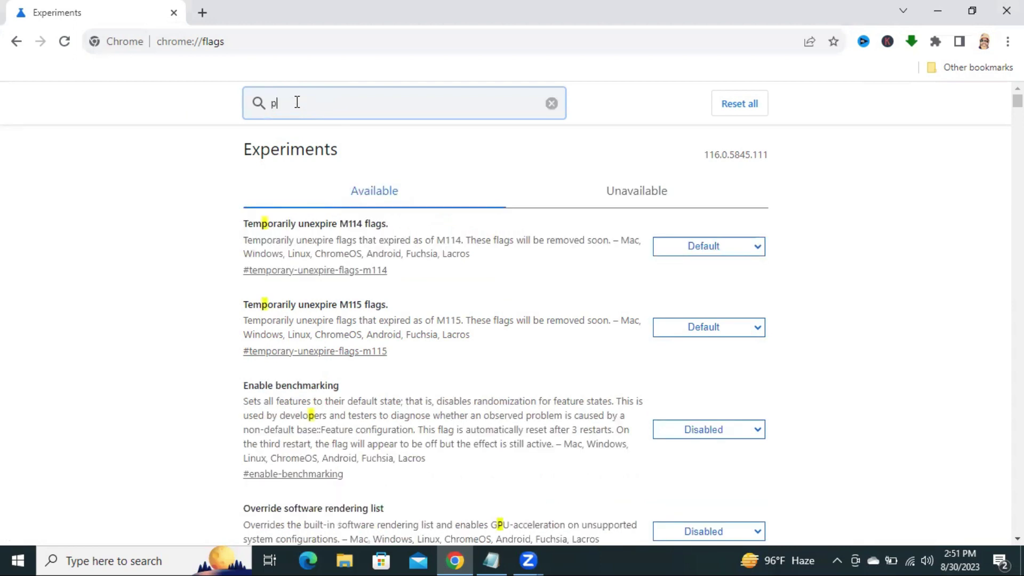
text(arallel)
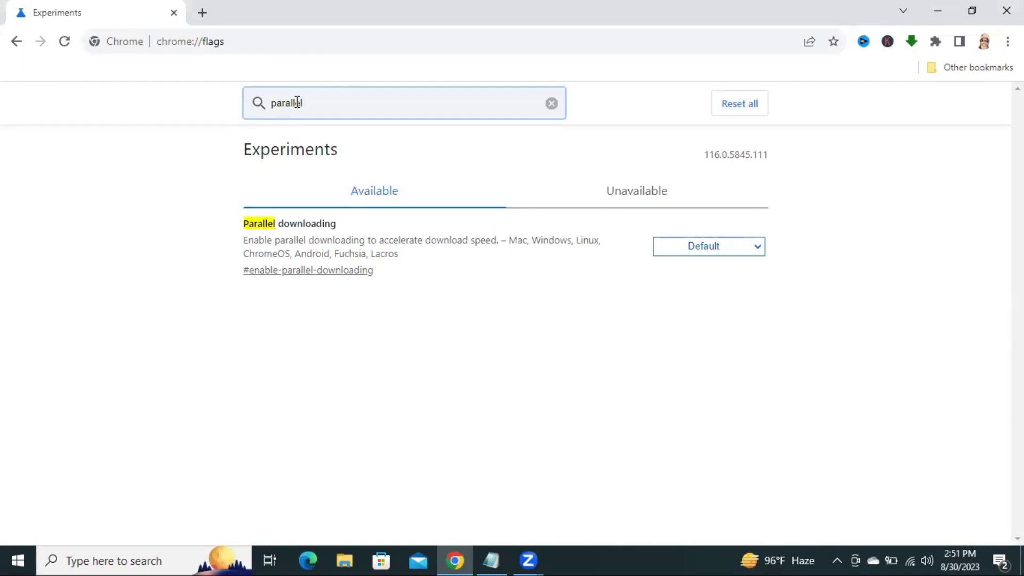
text(downloading)
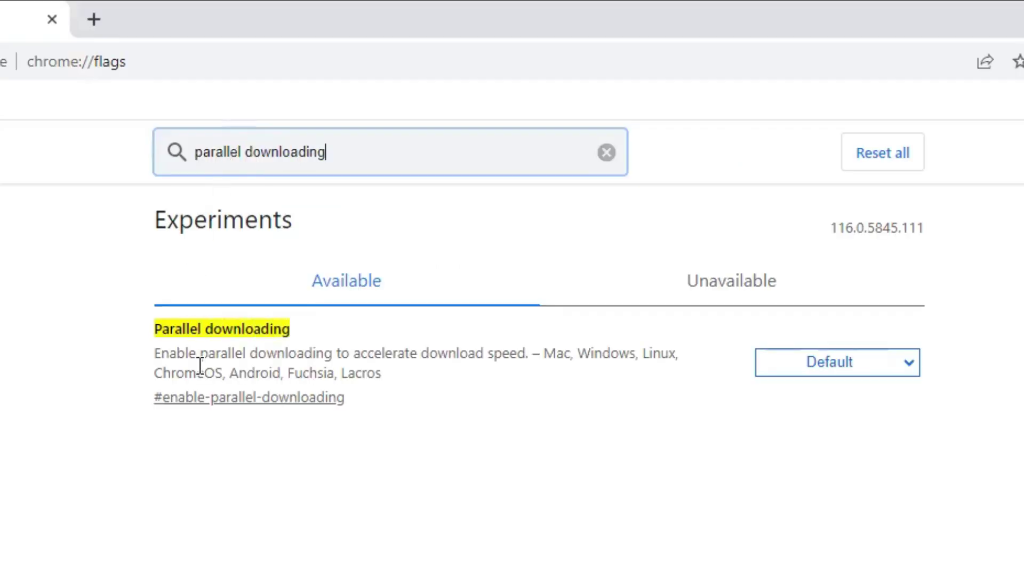
drag(159, 328, 323, 321)
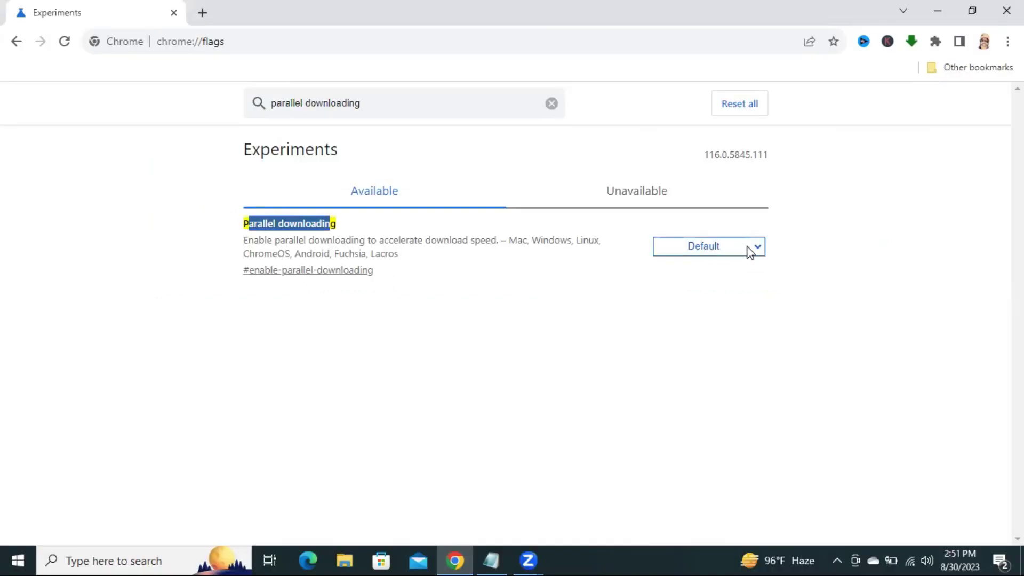
click(750, 251)
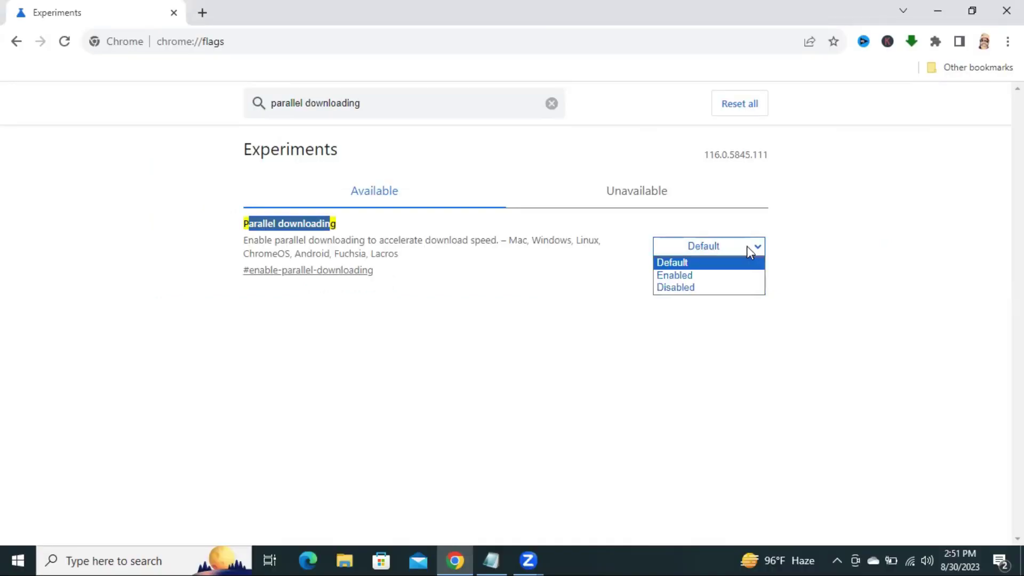
click(680, 276)
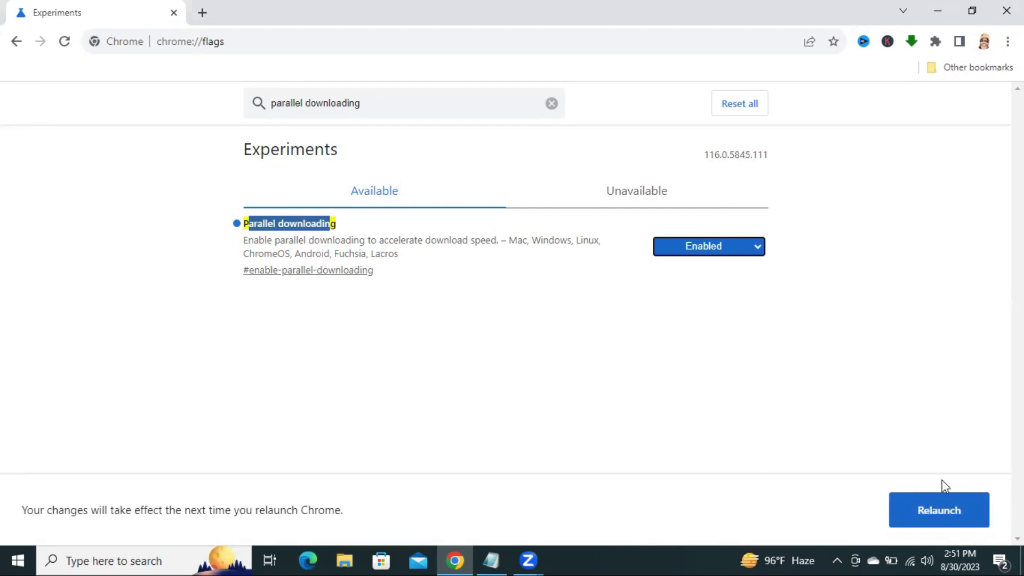
click(940, 511)
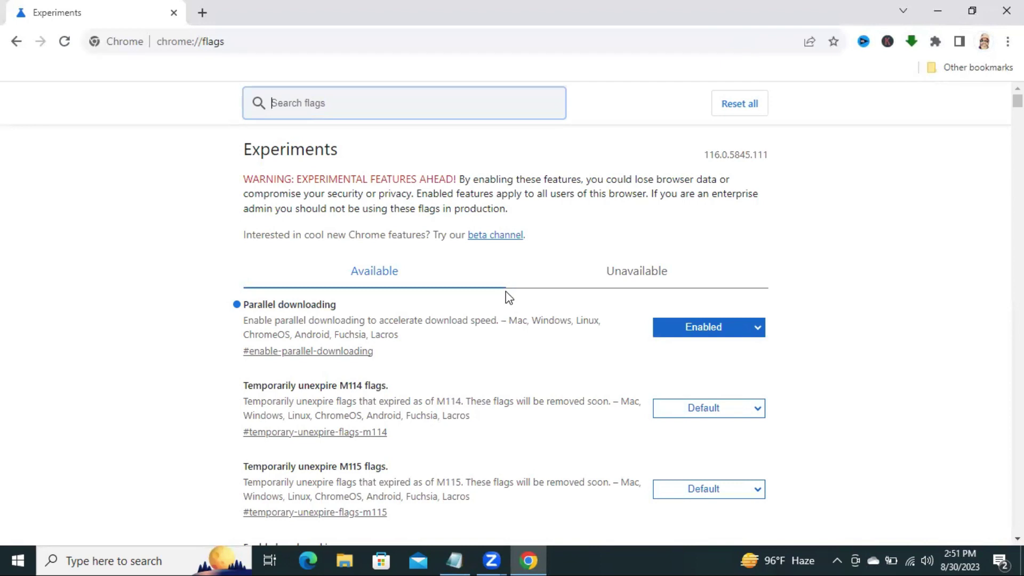
drag(268, 304, 324, 304)
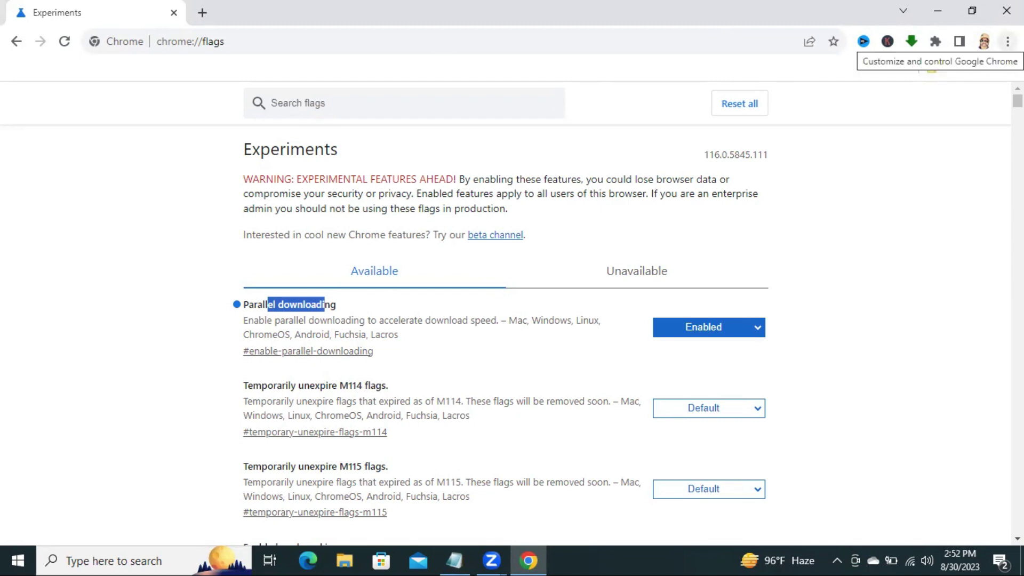
- Search Settings for 'continue running', turn off background apps after closing, then close Chrome
click(1008, 42)
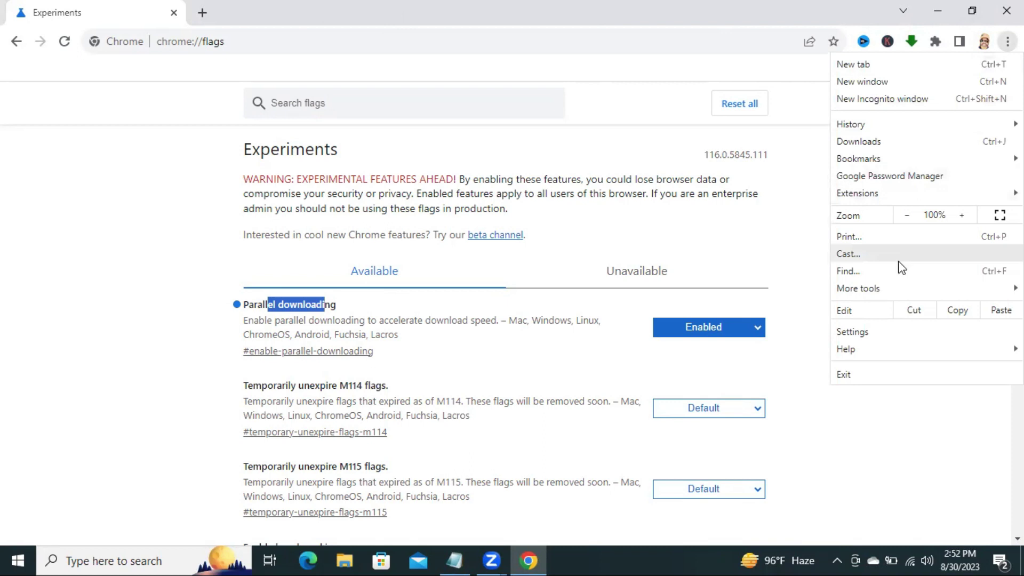
click(870, 336)
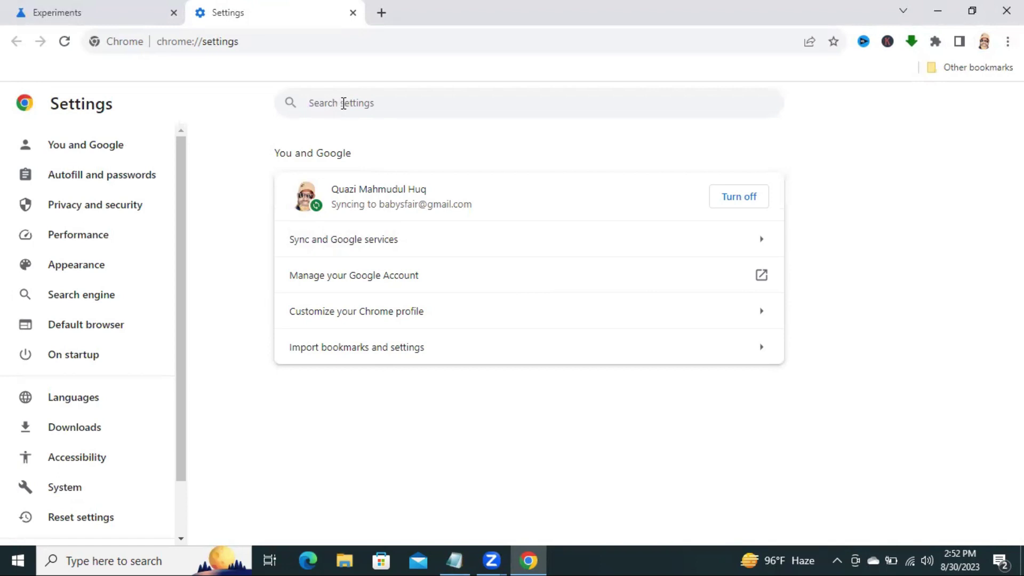
click(347, 103)
text(co)
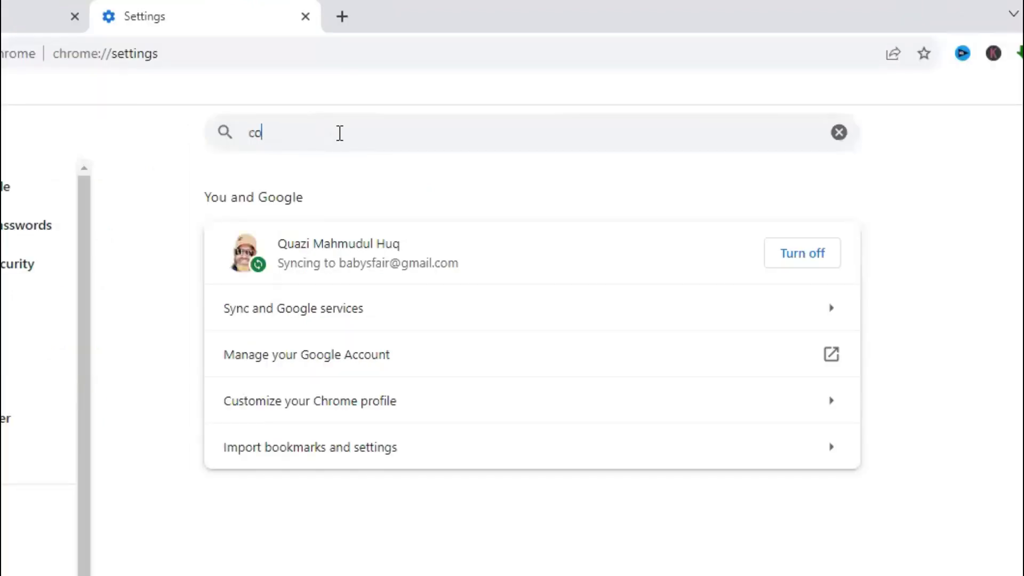
text(ntinue)
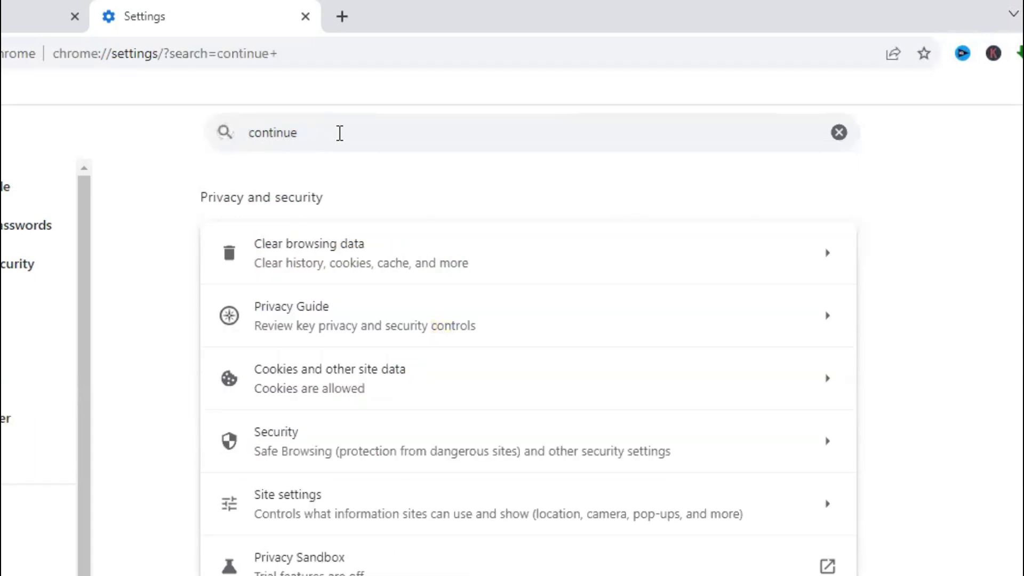
text( r)
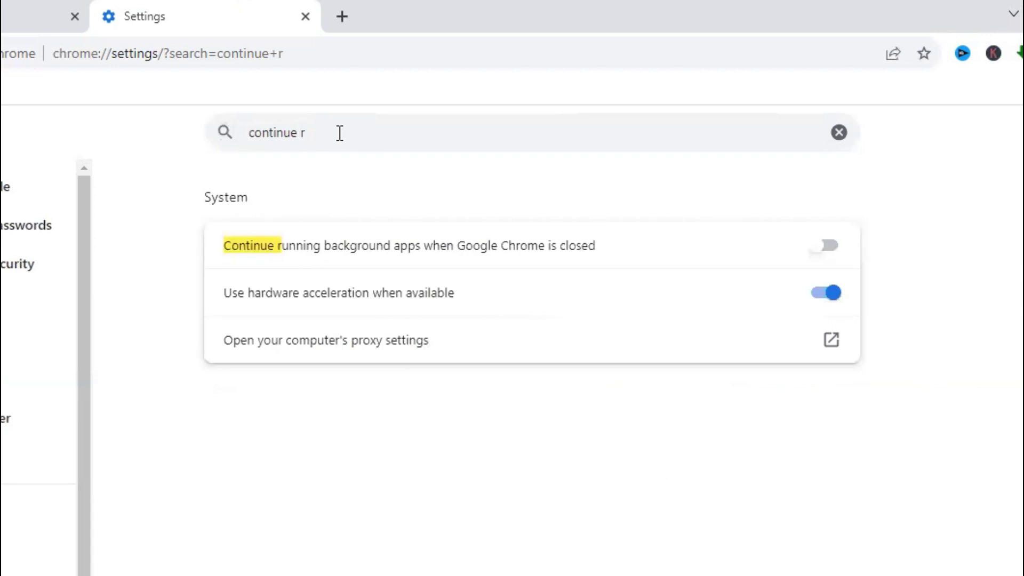
text(unning)
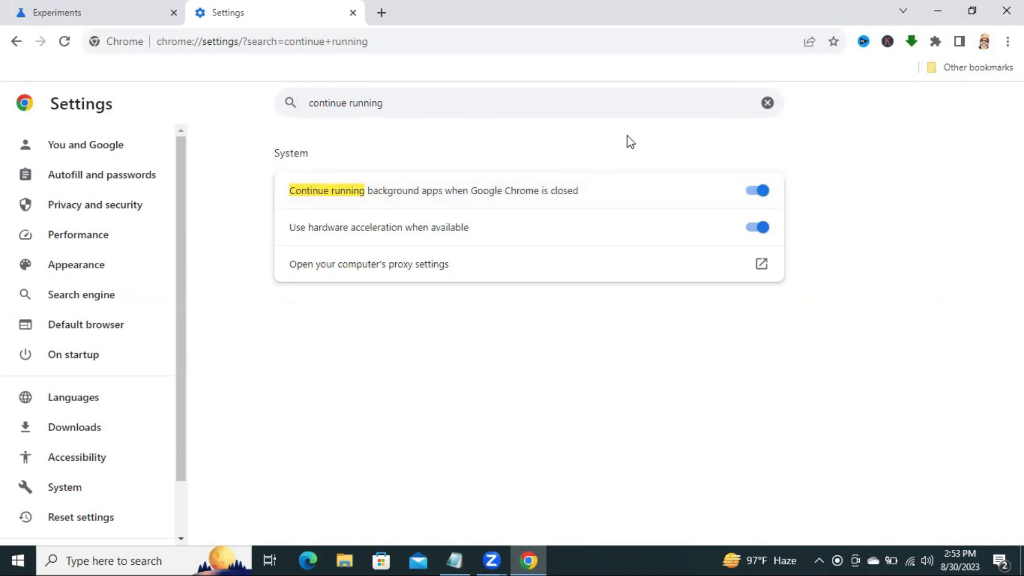
click(756, 192)
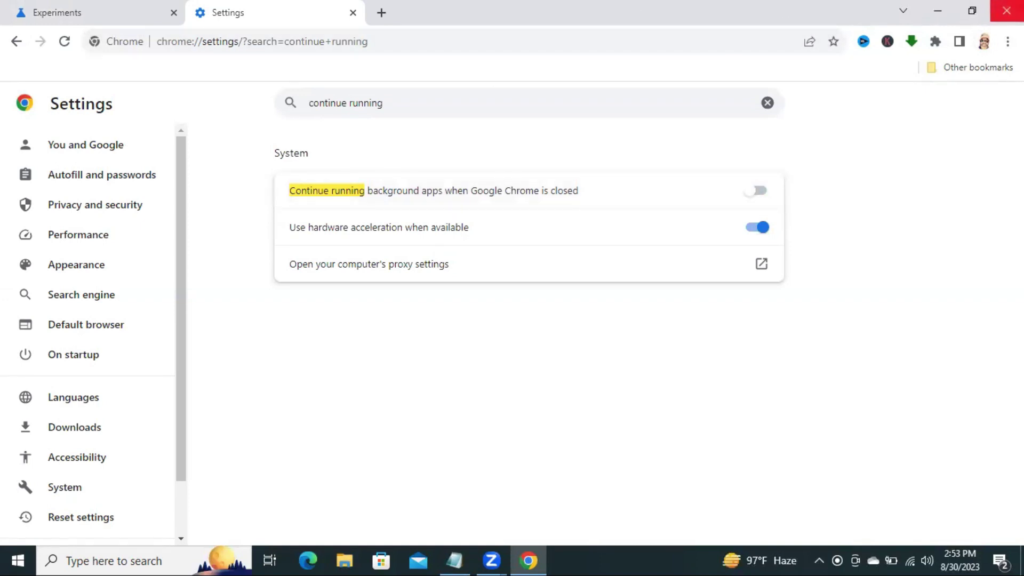
click(1006, 11)
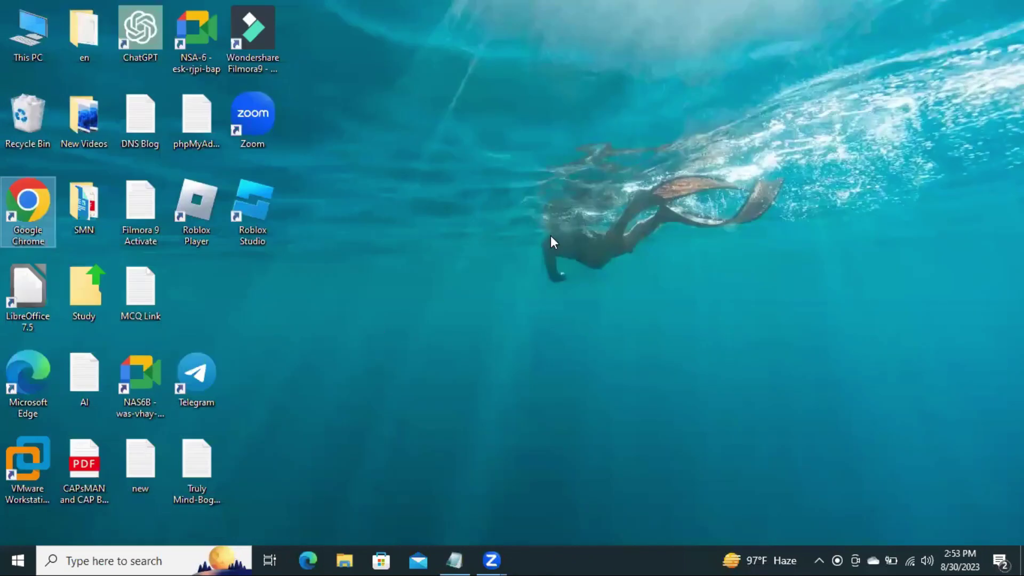
- Search Windows for 'cmd' and run Command Prompt as administrator
click(56, 559)
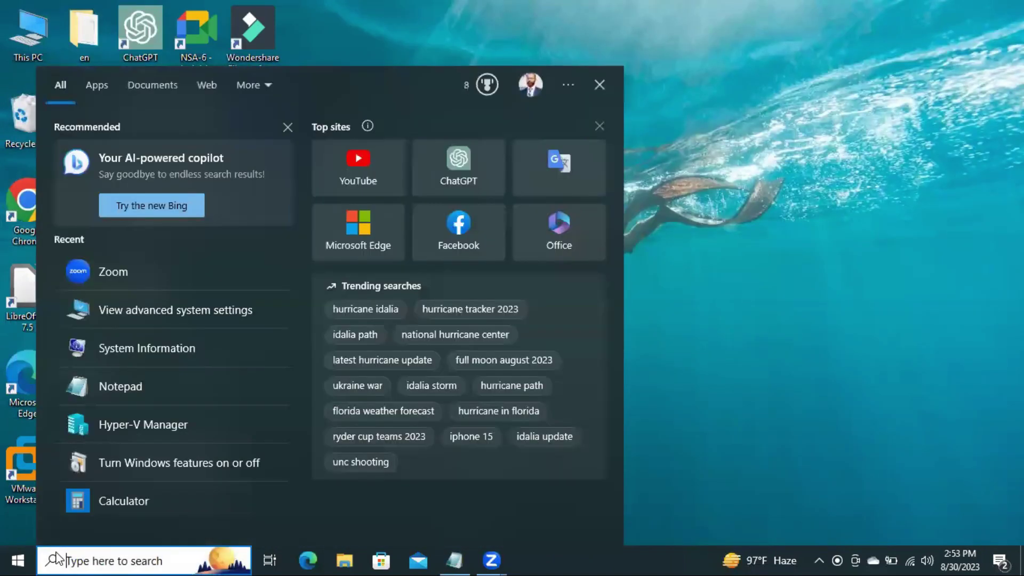
text(cmd)
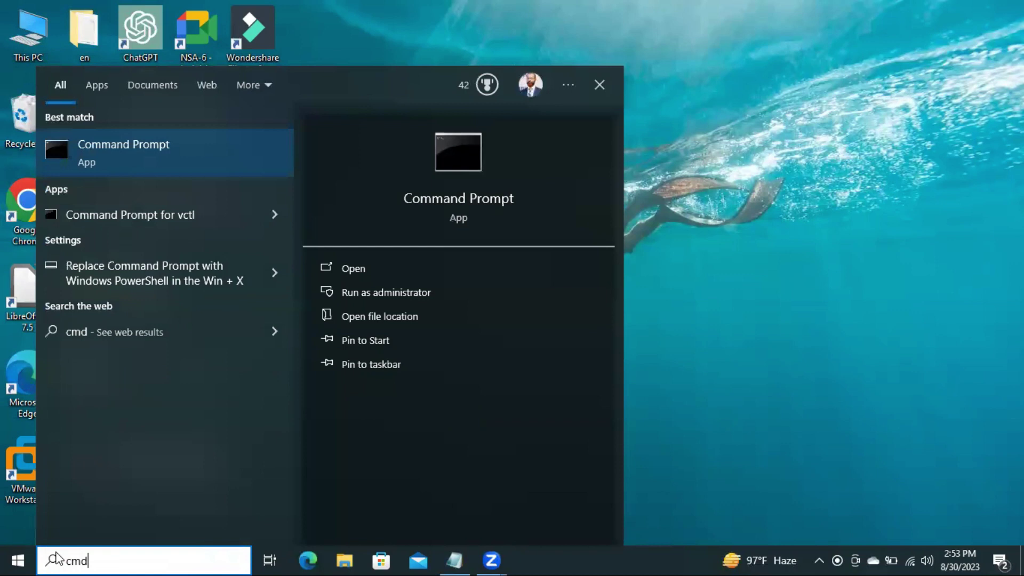
right_click(150, 156)
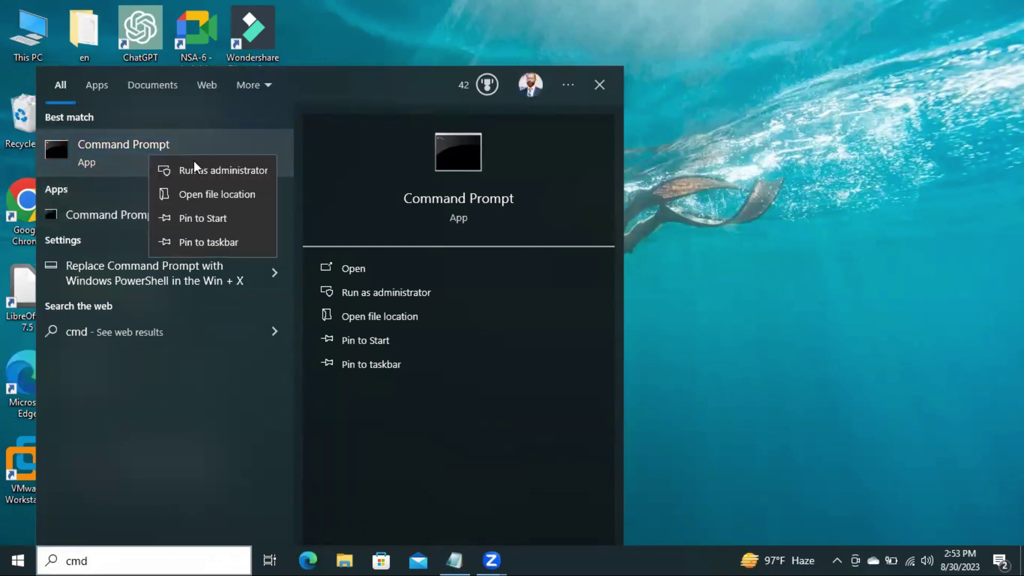
click(242, 171)
- Run ipconfig /flushdns and the Winsock reset in the elevated Command Prompt
click(419, 83)
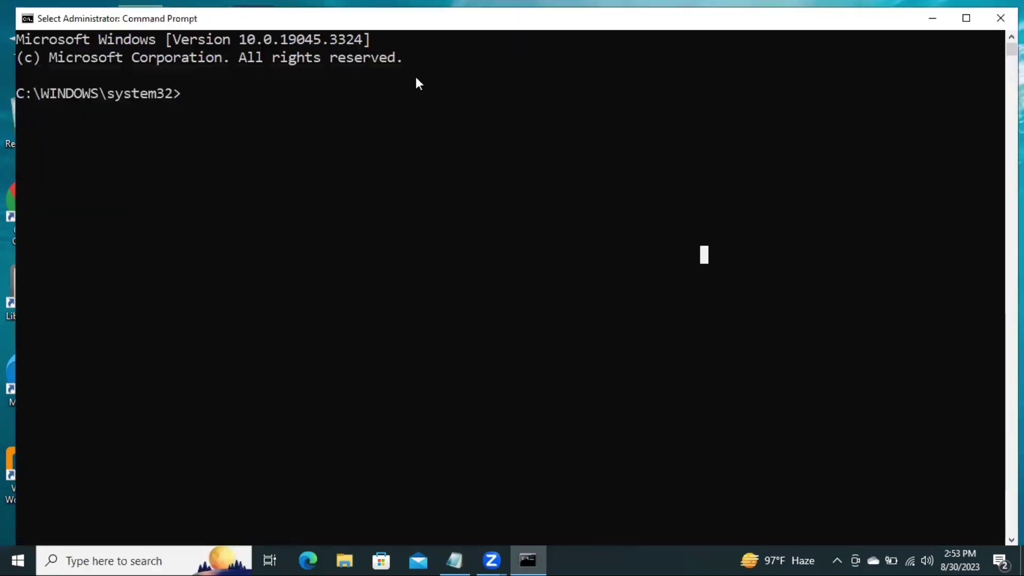
drag(475, 18, 516, 80)
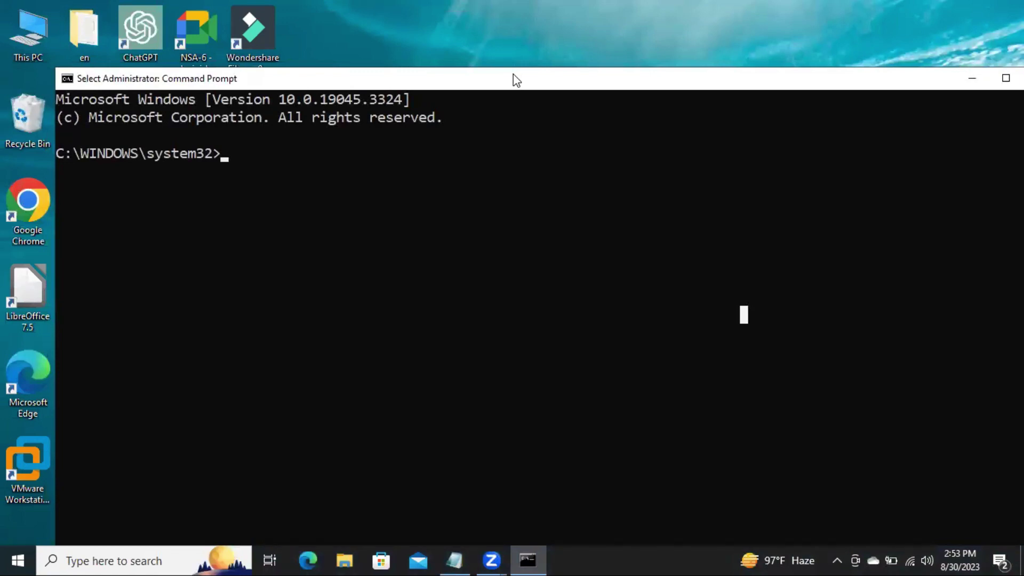
text(ipconfig /)
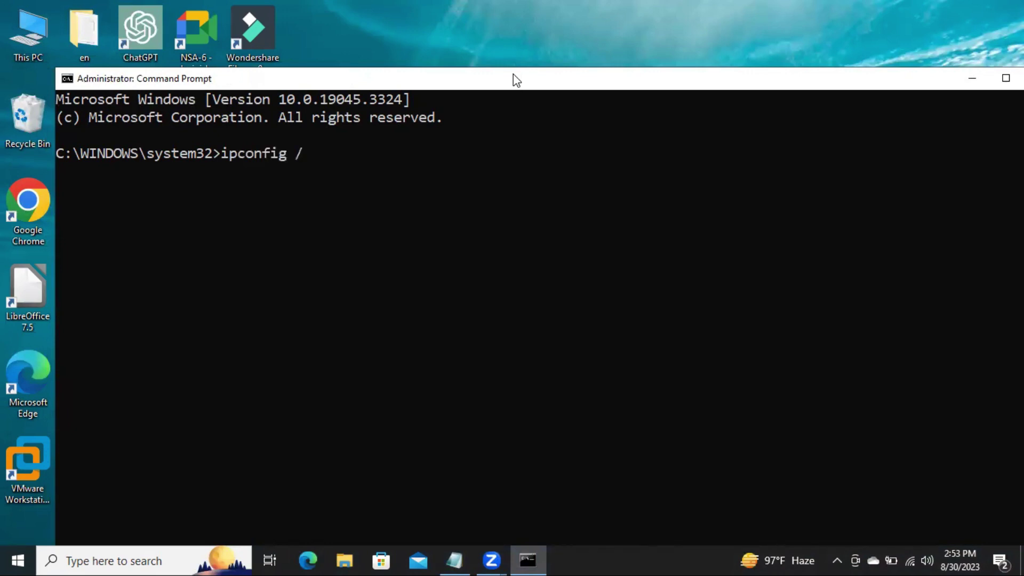
text(f)
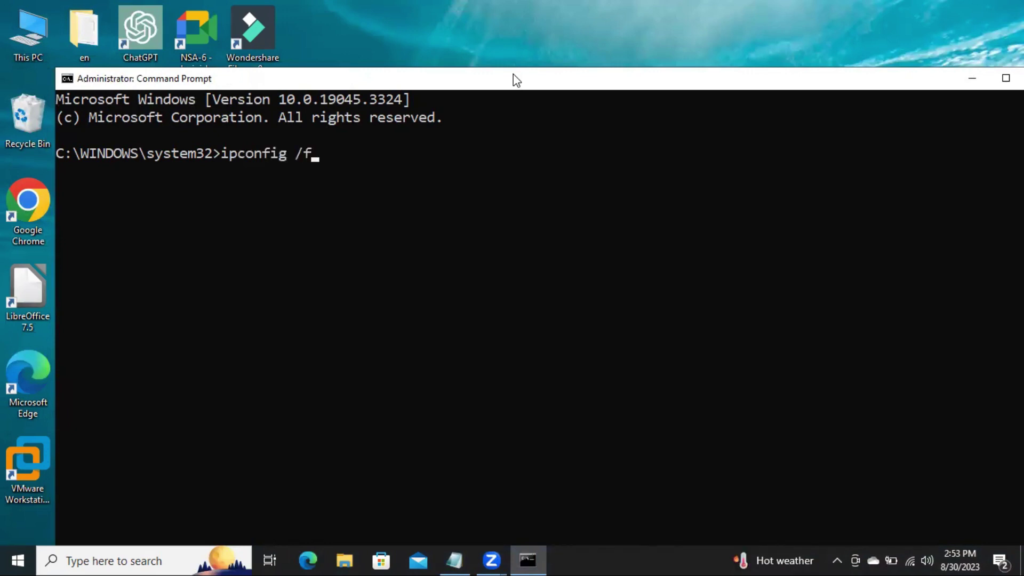
text(lushdns)
key(Return)
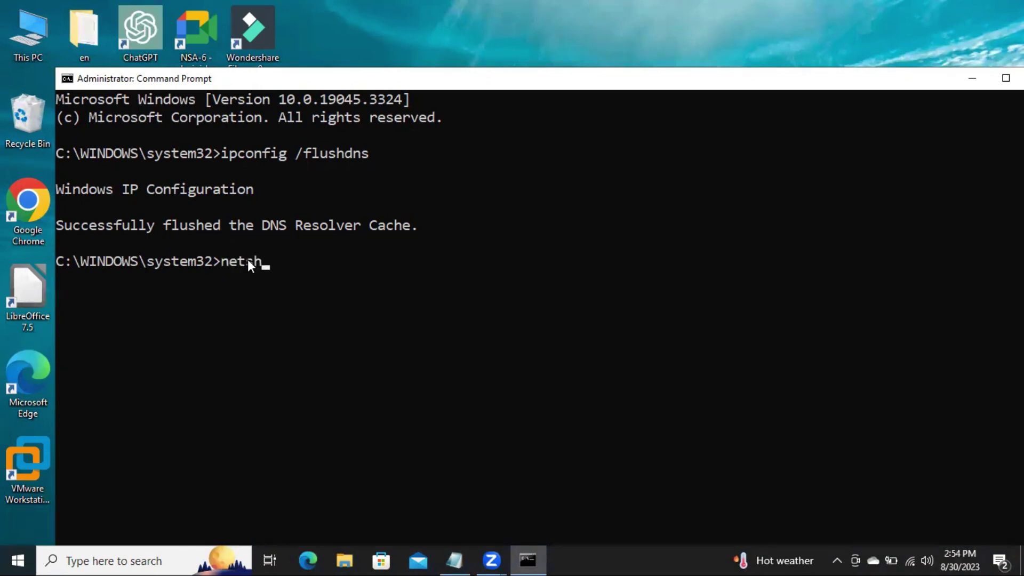
text(winsock reset)
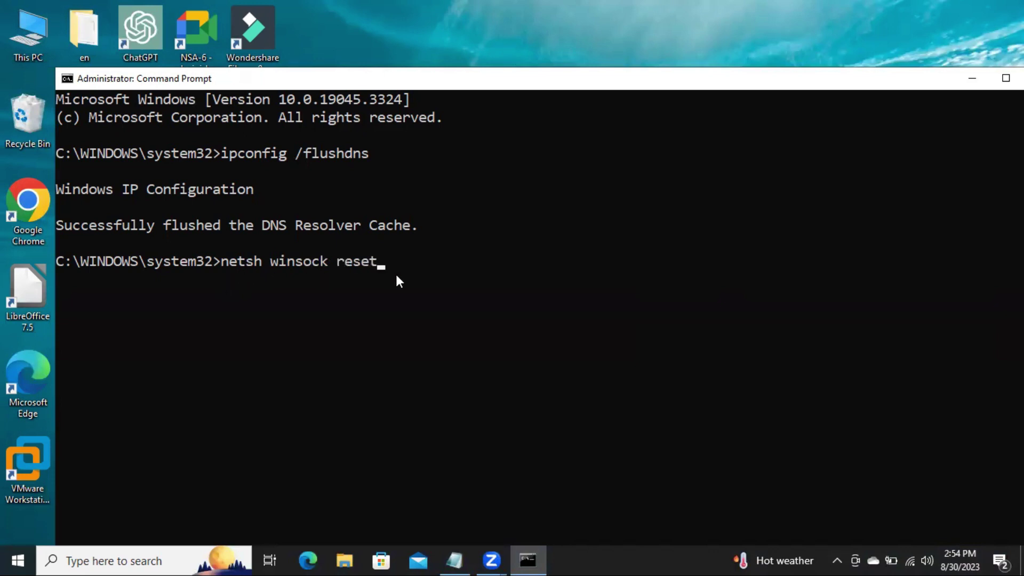
key(Return)
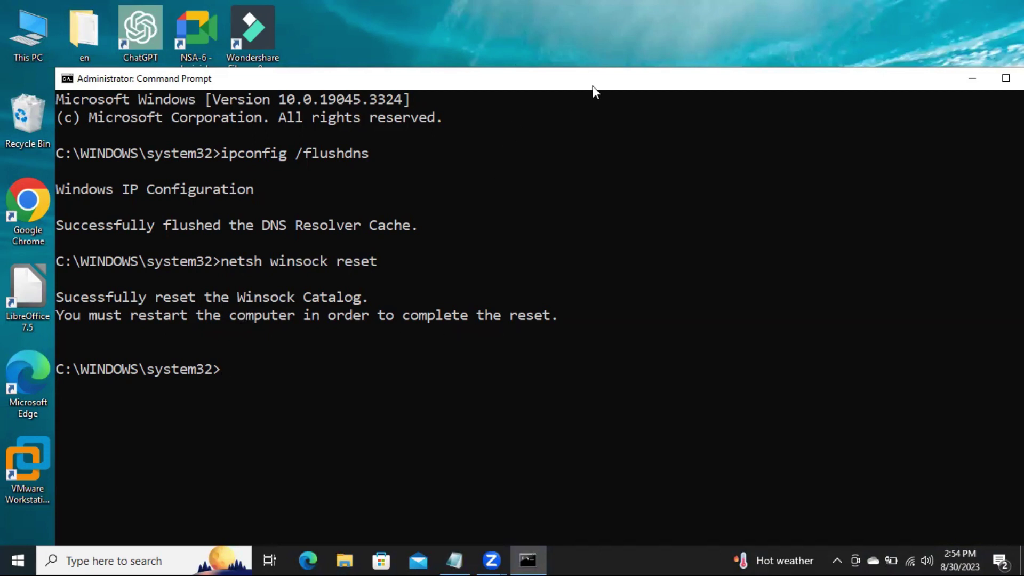
- Close the Command Prompt window and bring up the Start menu's power options
drag(596, 85, 510, 75)
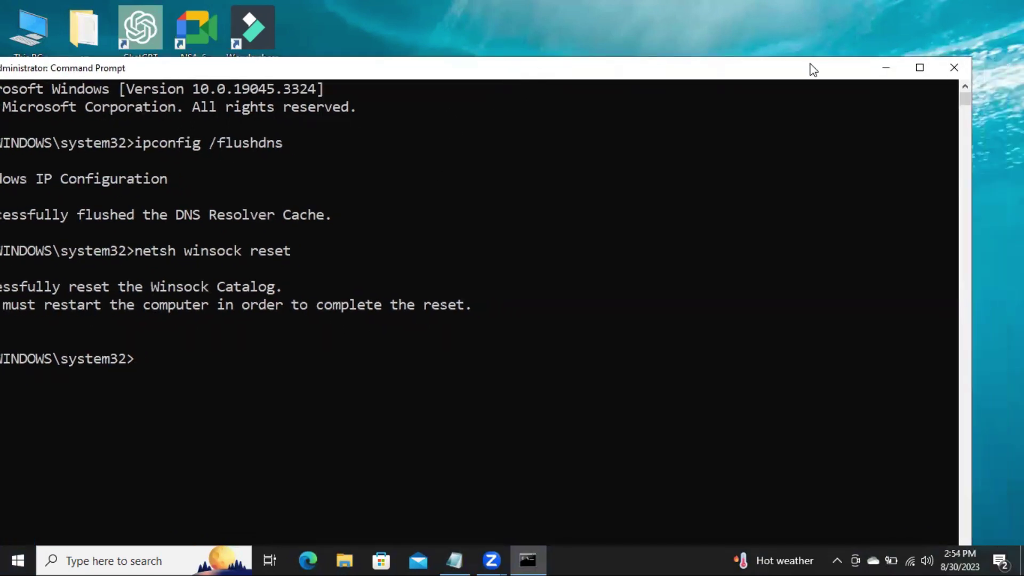
click(953, 68)
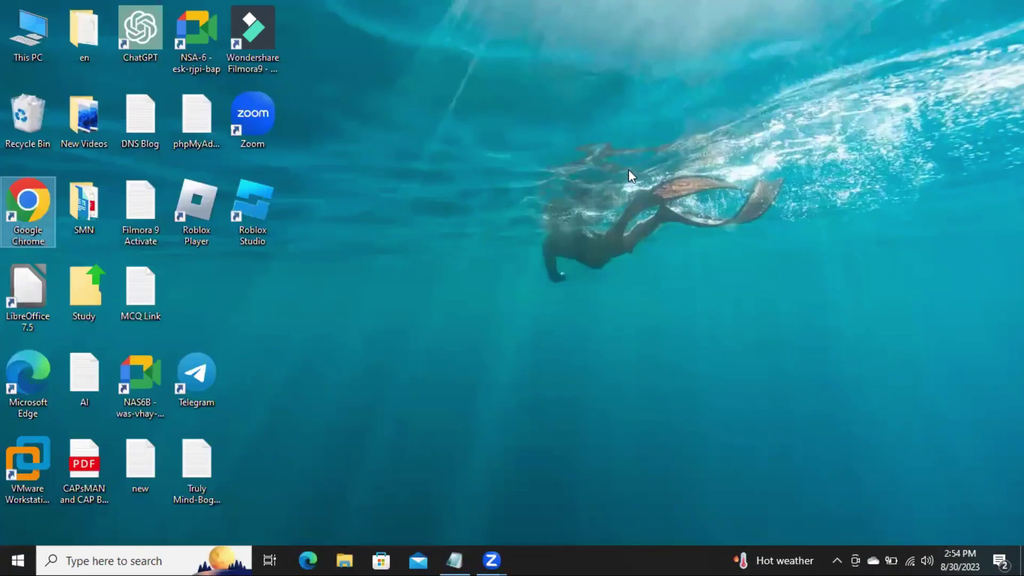
click(18, 560)
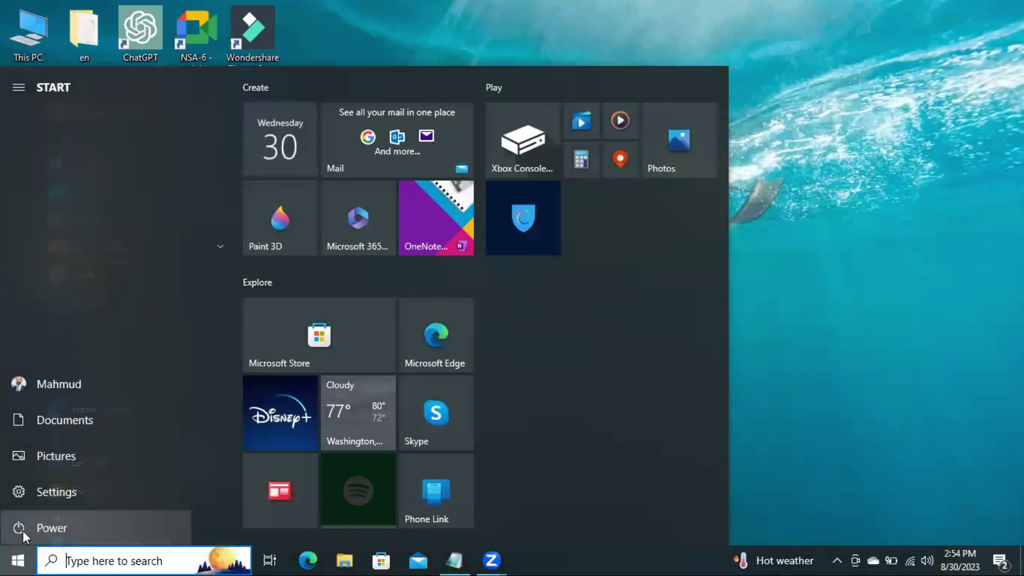
click(20, 529)
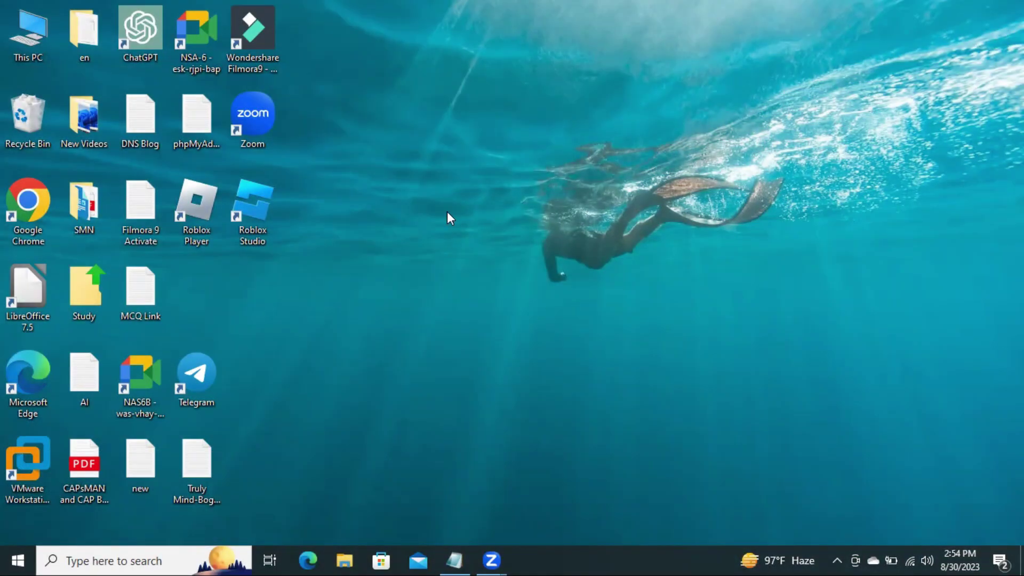
- Launch Chrome and clear all-time browsing history, cookies and cached files from History
double_click(27, 204)
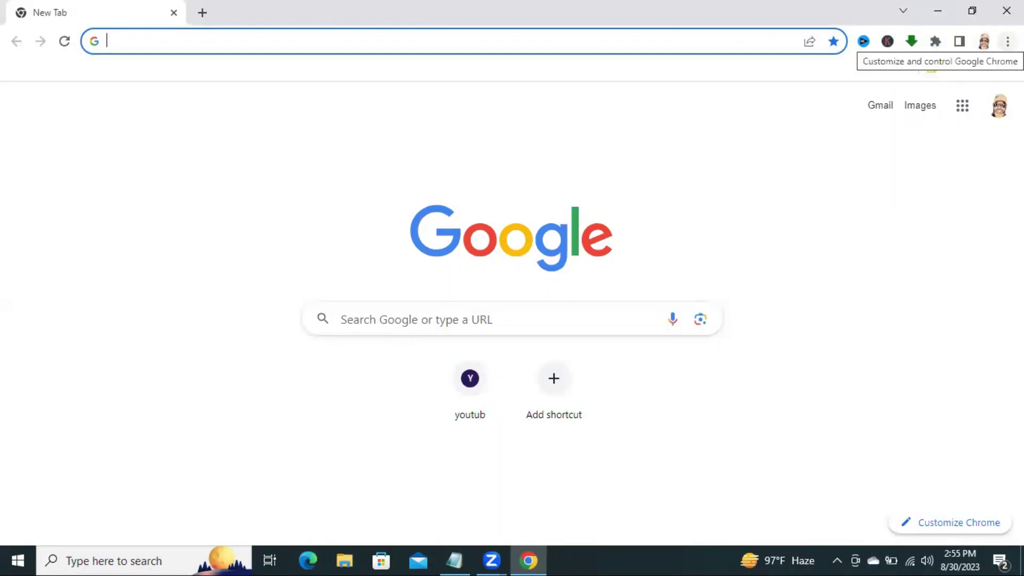
click(1007, 41)
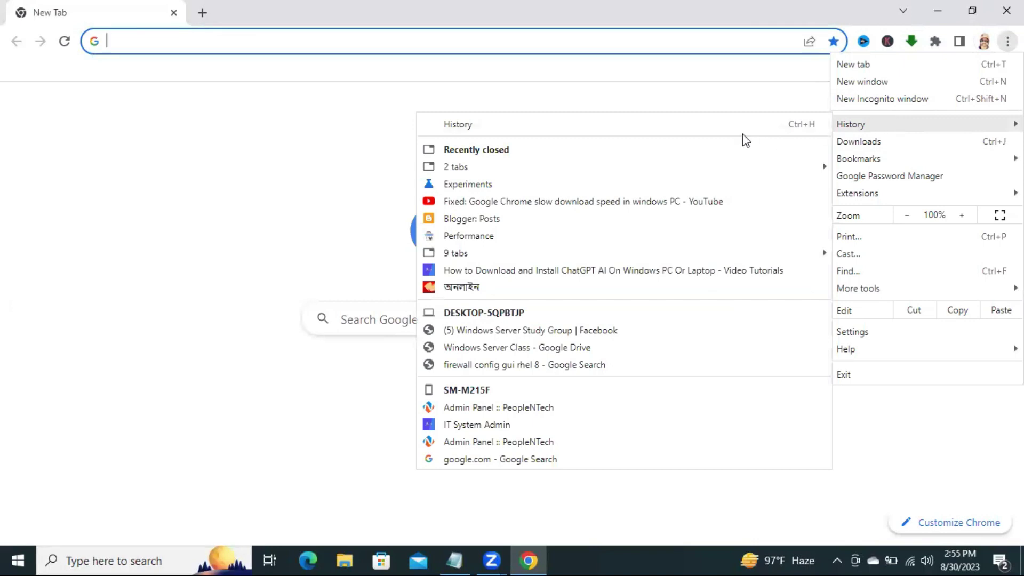
click(697, 131)
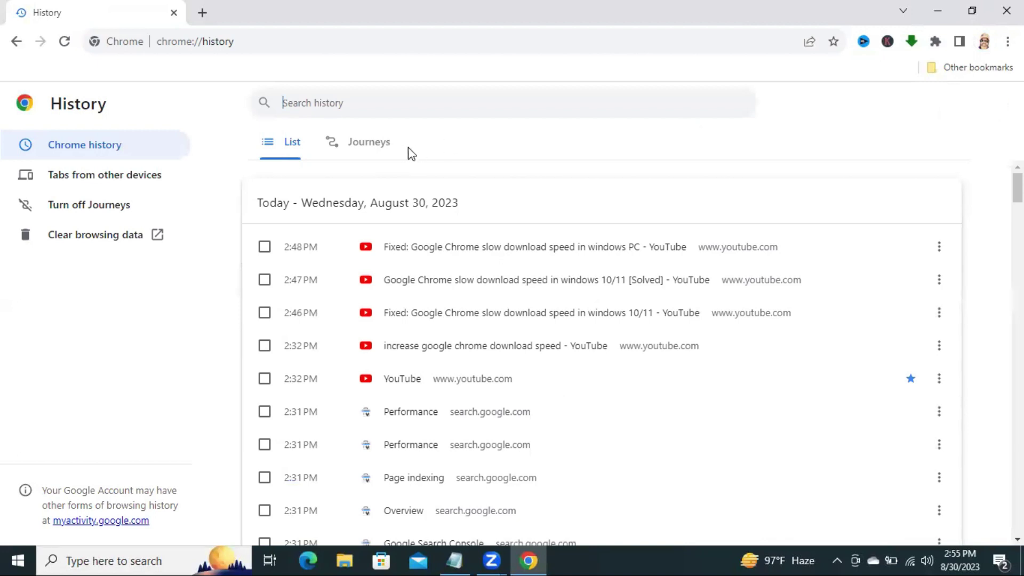
click(93, 245)
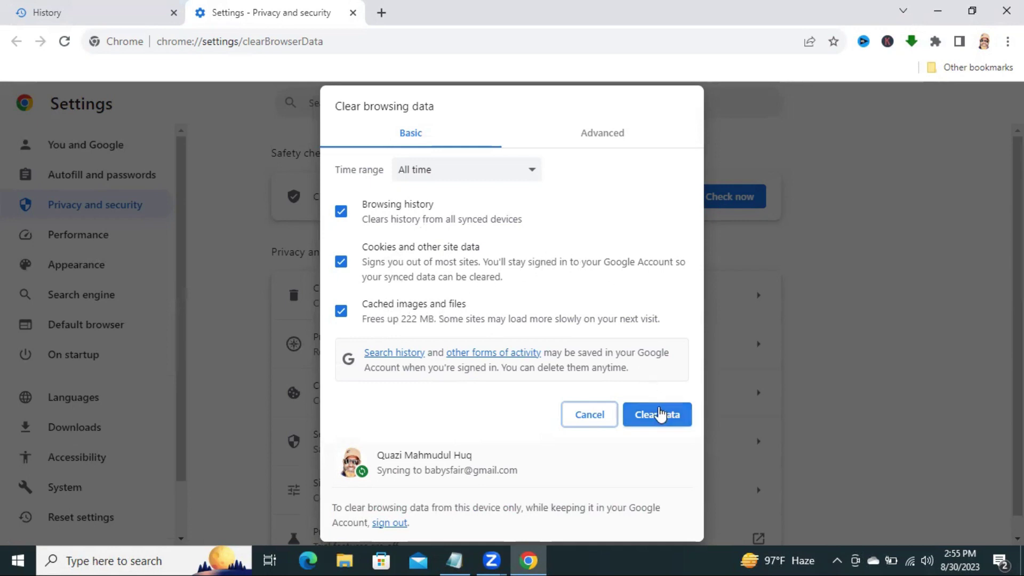
click(667, 414)
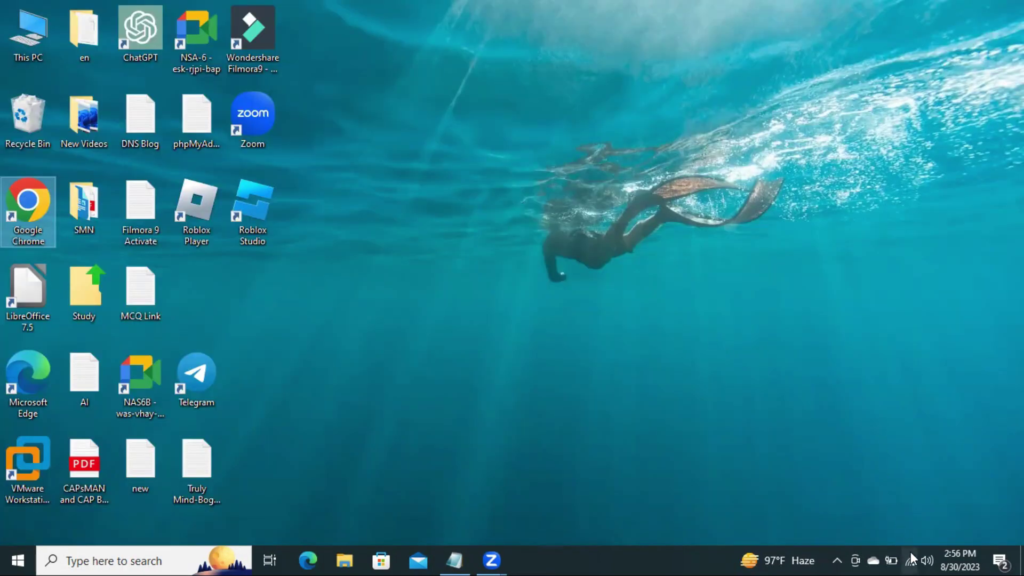
- Open Change adapter options from the network tray icon's Network & Internet settings
right_click(910, 557)
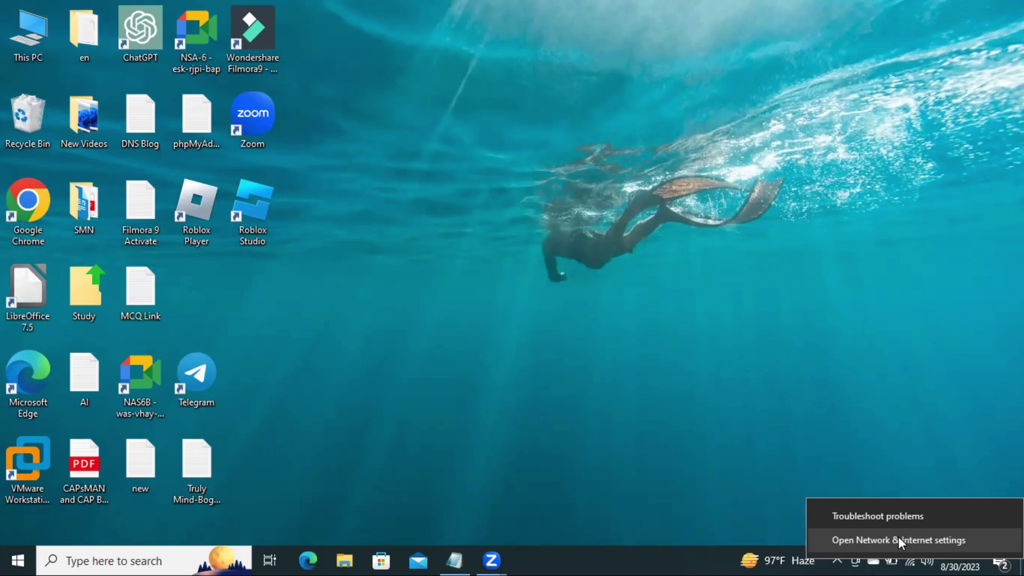
click(898, 538)
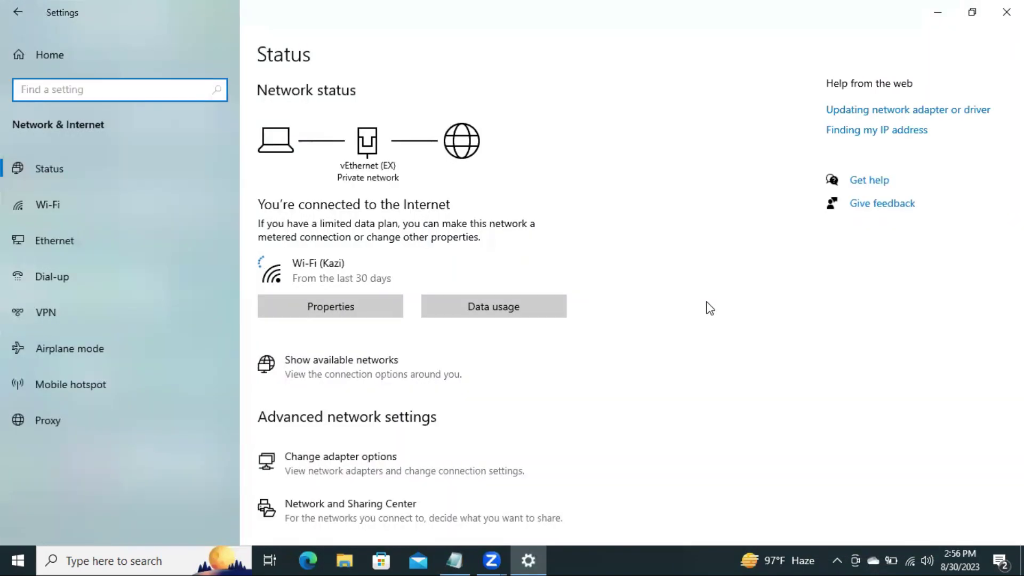
scroll(418, 411, down, 2)
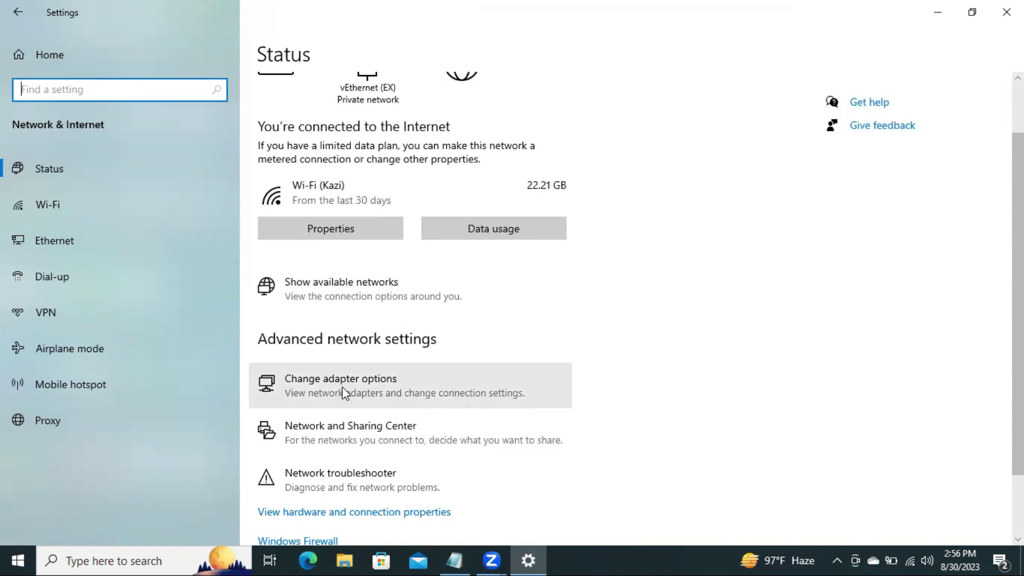
click(407, 377)
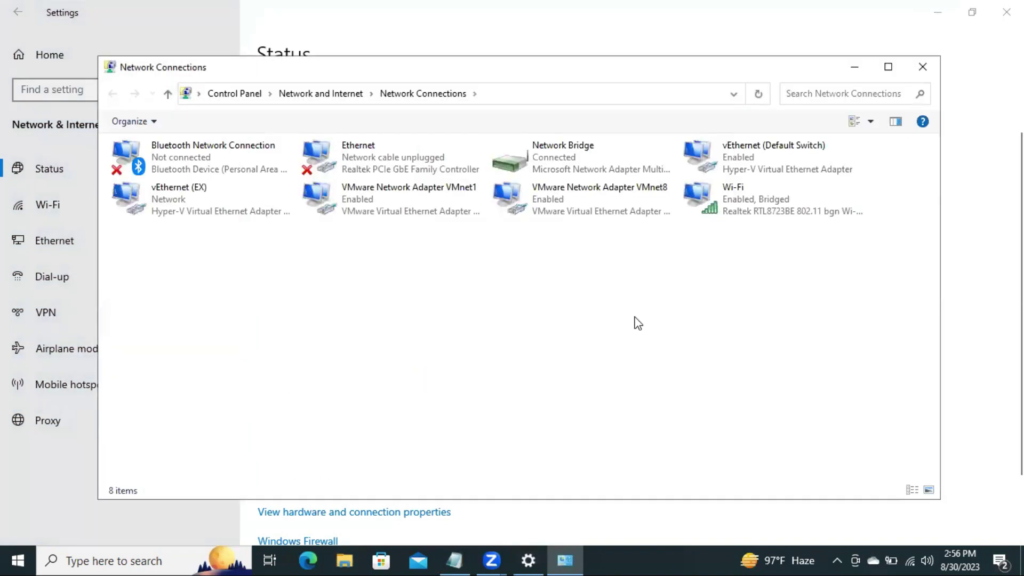
- Open the Network Bridge's Internet Protocol Version 4 (TCP/IPv4) properties
click(741, 212)
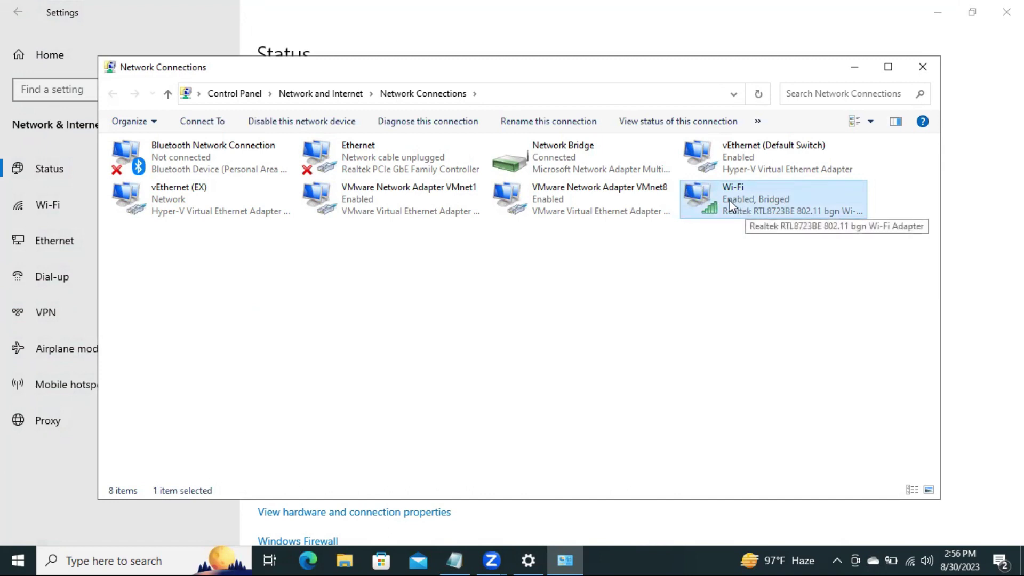
double_click(729, 200)
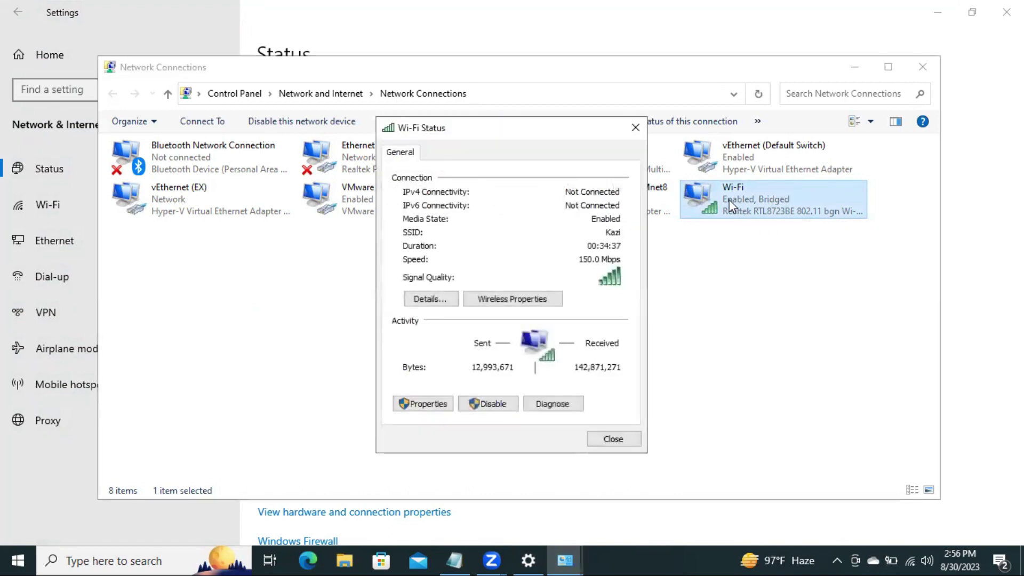
click(430, 404)
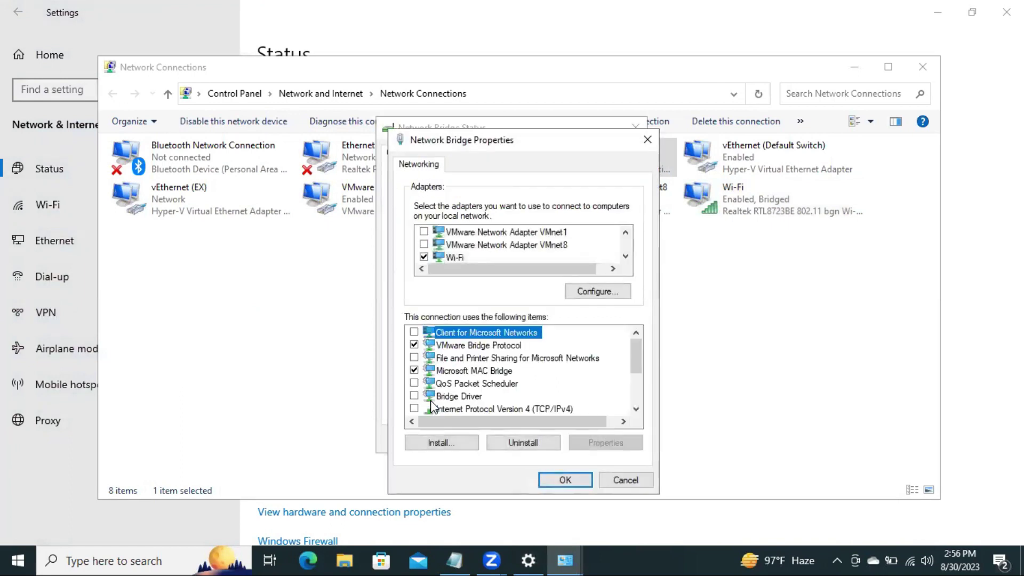
scroll(480, 383, down, 1)
click(480, 383)
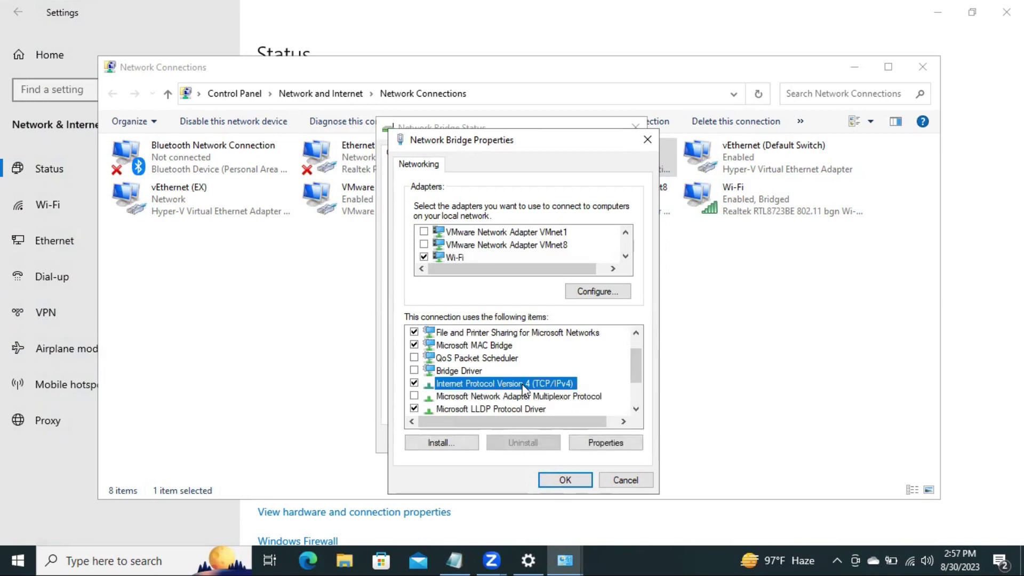
click(598, 443)
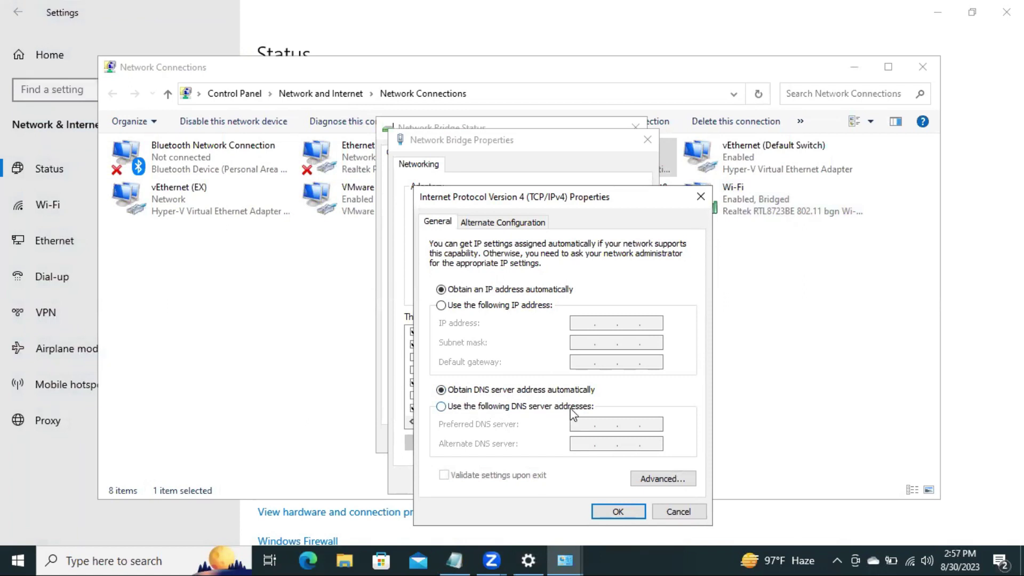
- Set the preferred DNS server to 8.8.8.8 and alternate to 8.8.4.4, and save
click(442, 407)
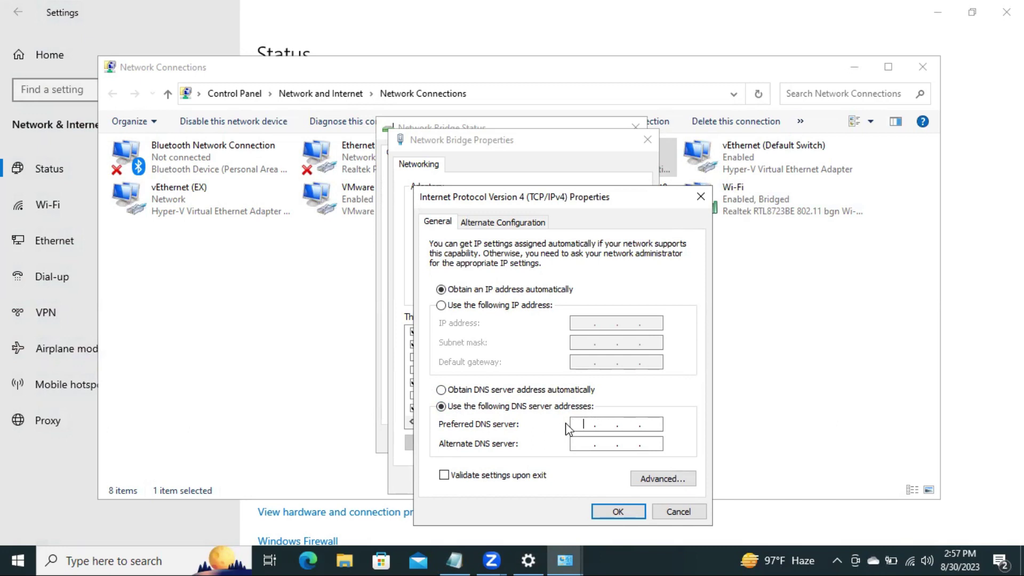
text(8.8.8.8)
key(Tab)
text(8.8.4.4)
click(620, 511)
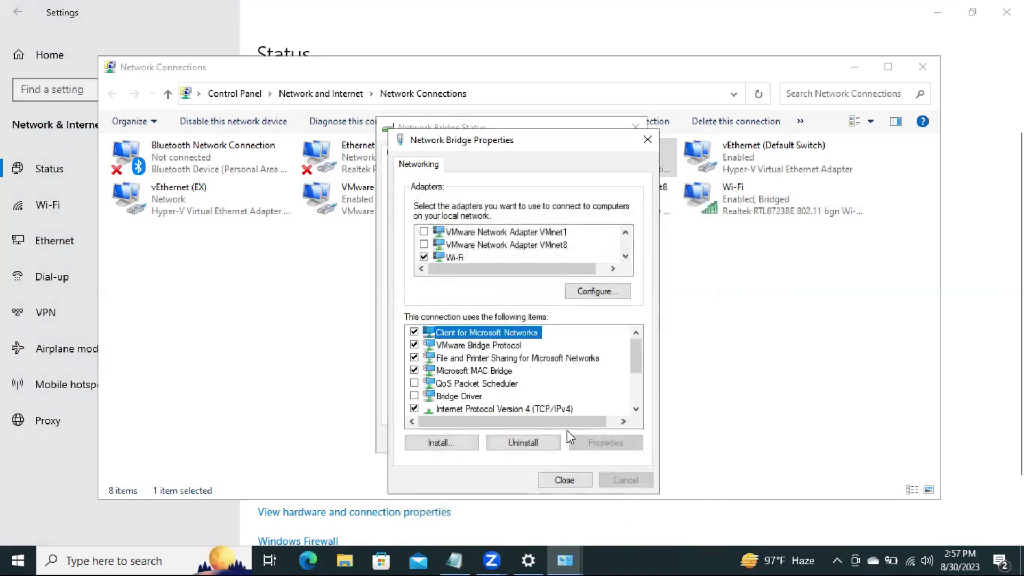
- Close the bridge properties, status, Network Connections and Settings windows
click(568, 482)
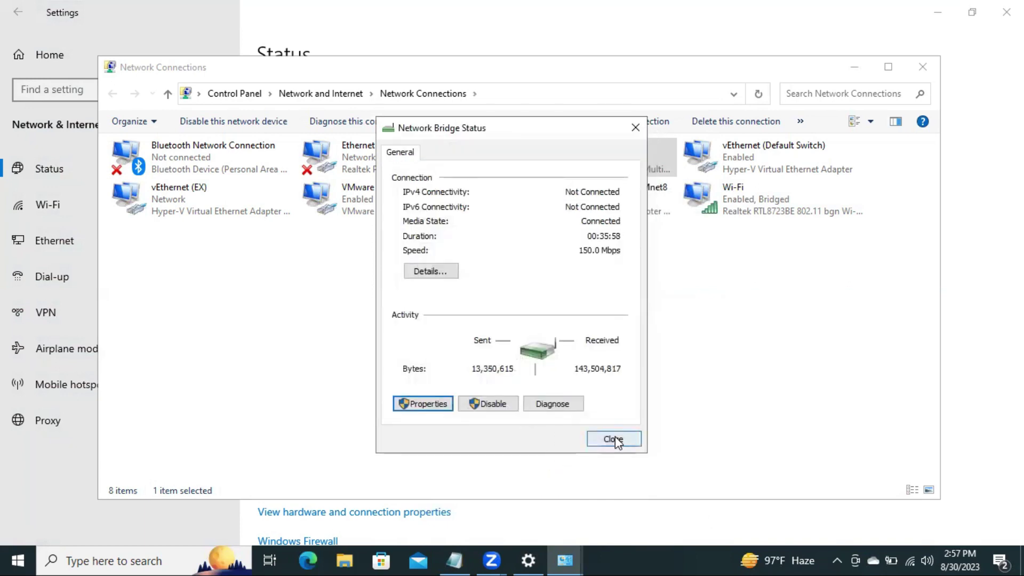
click(615, 440)
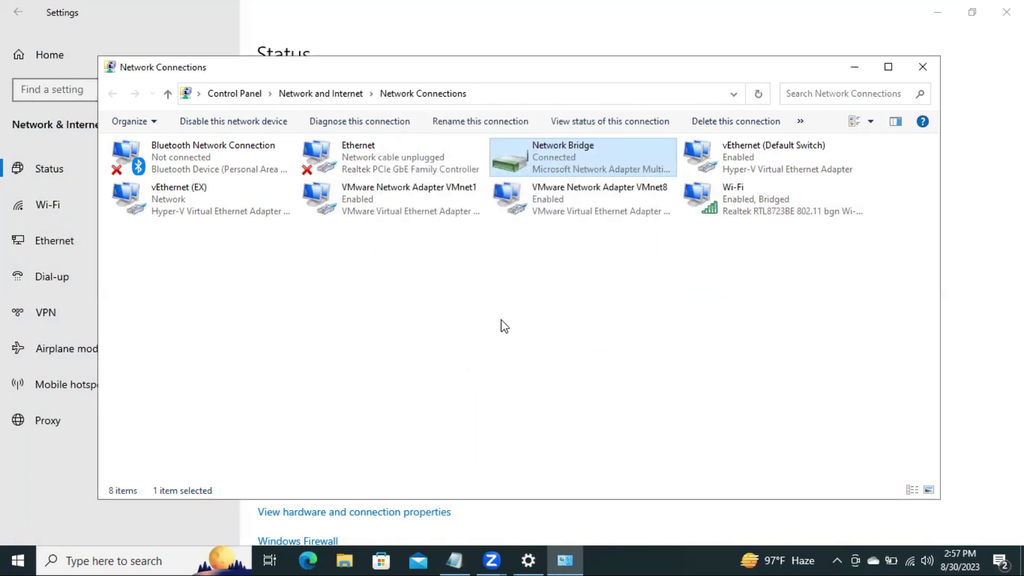
click(505, 327)
click(922, 67)
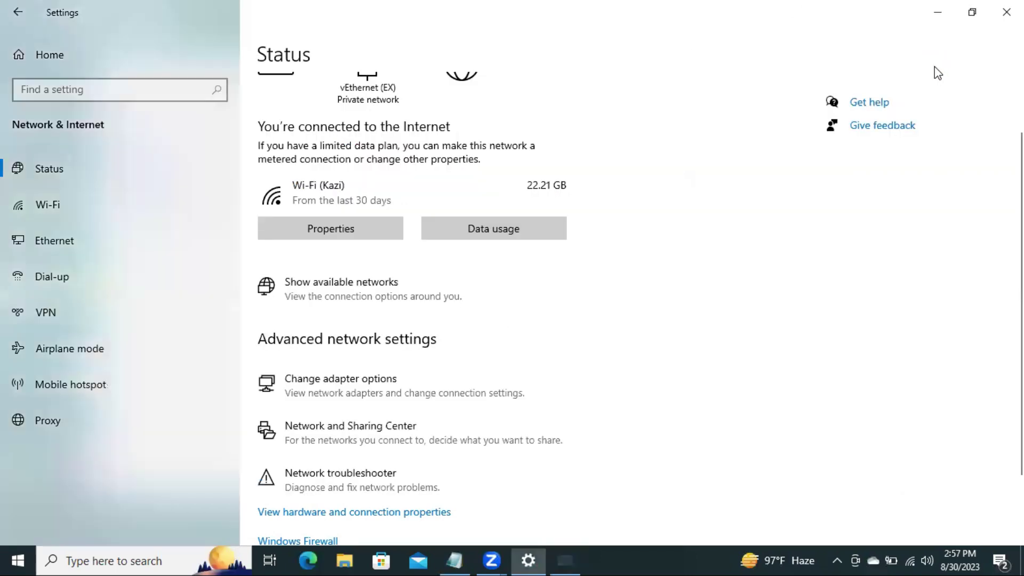
click(1007, 12)
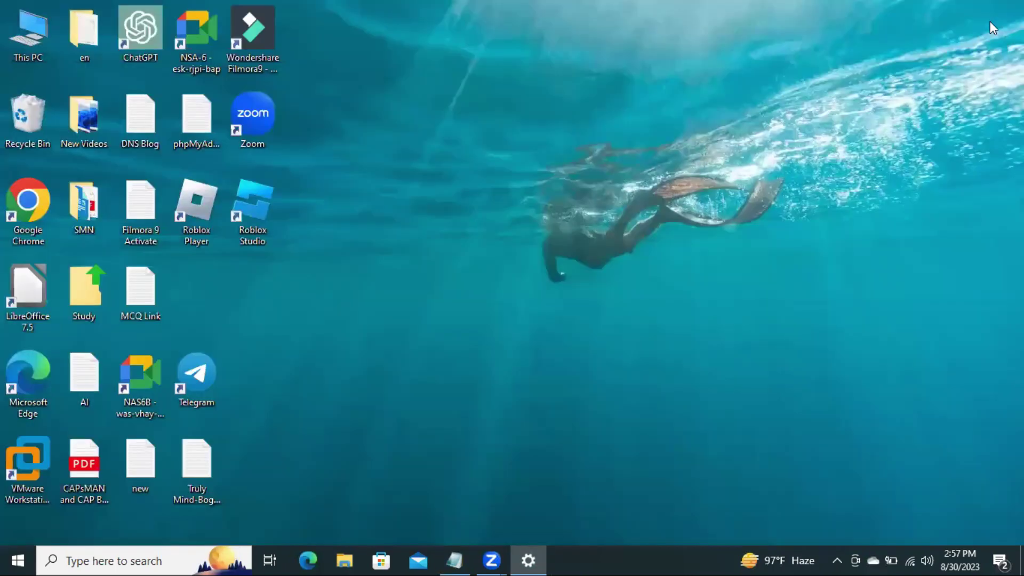